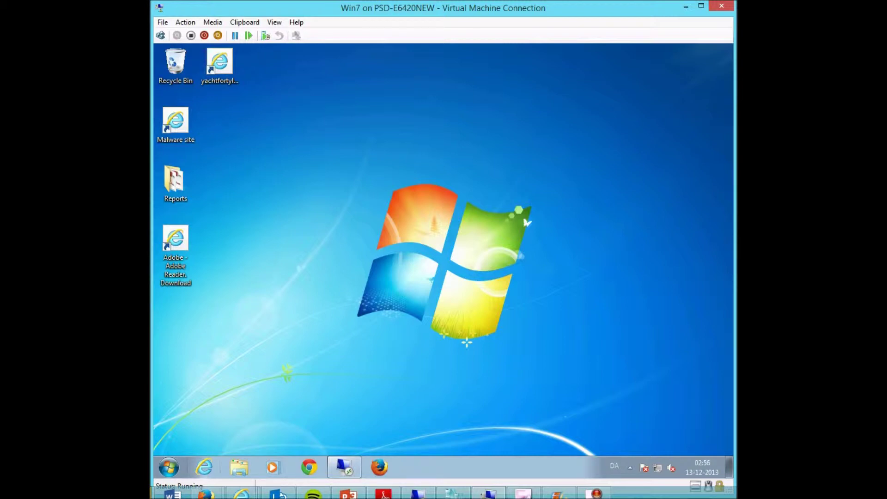
- In Internet Explorer, search Google for "adobe reader" and try to download the installer from Adobe's Reader page
click(204, 467)
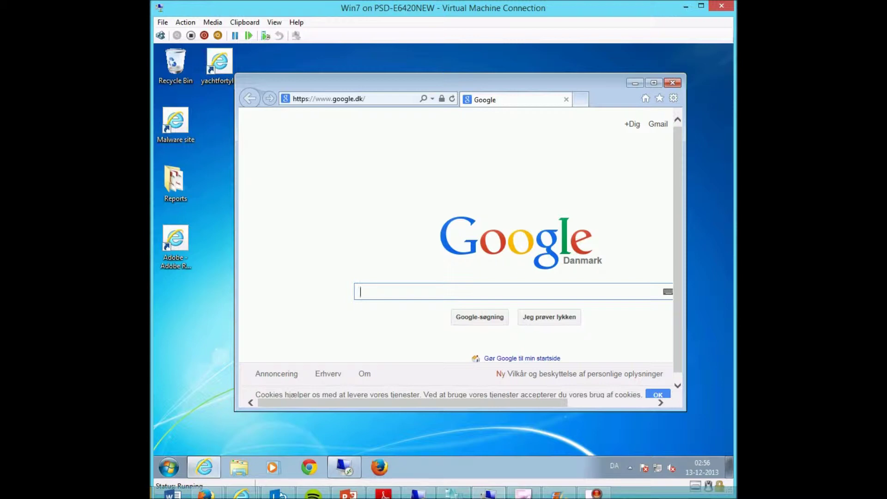
text(ado)
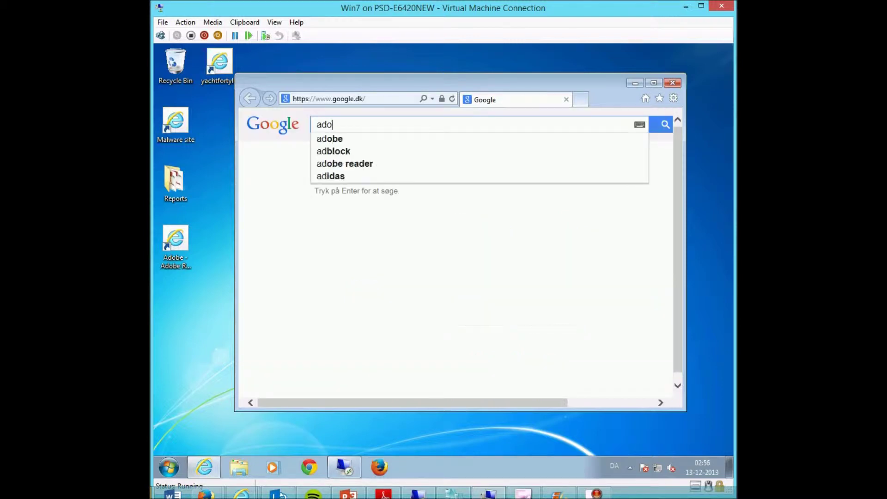
text(be reader)
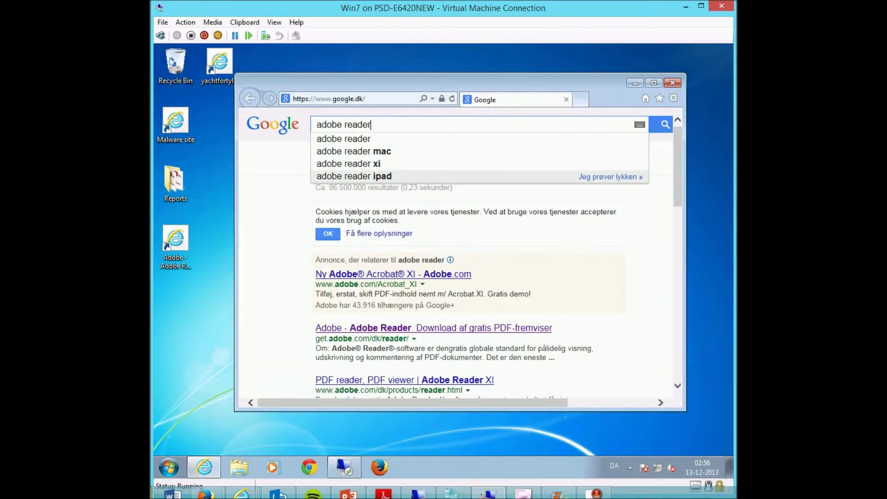
key(Return)
click(433, 328)
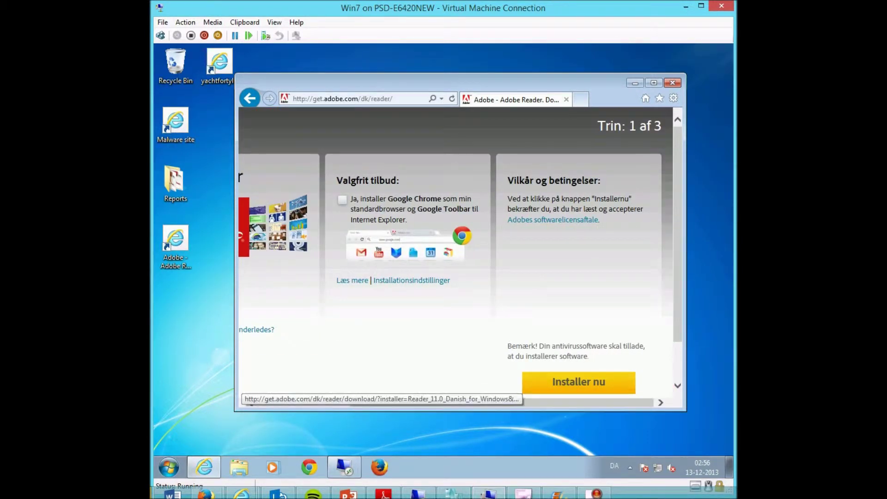
click(578, 382)
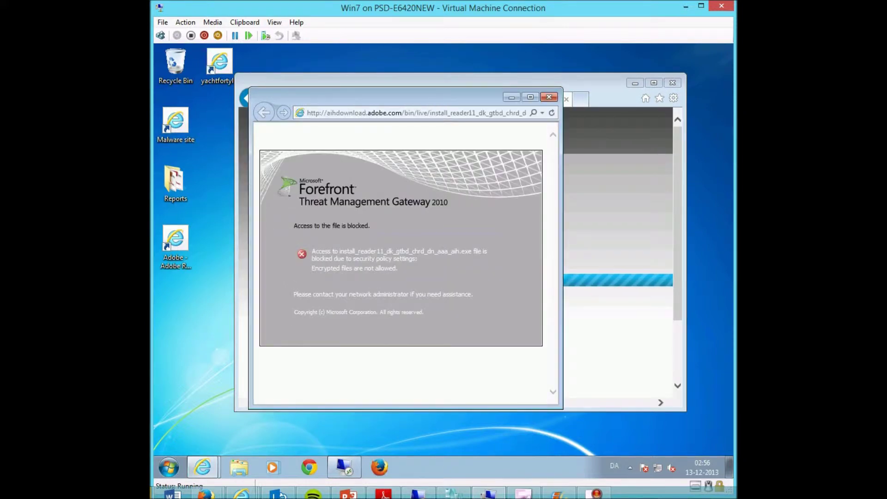
- Examine the reason given on the blocked-file page and check the HTTPS Inspection setting in Forefront TMG's web access policy
drag(378, 97, 422, 96)
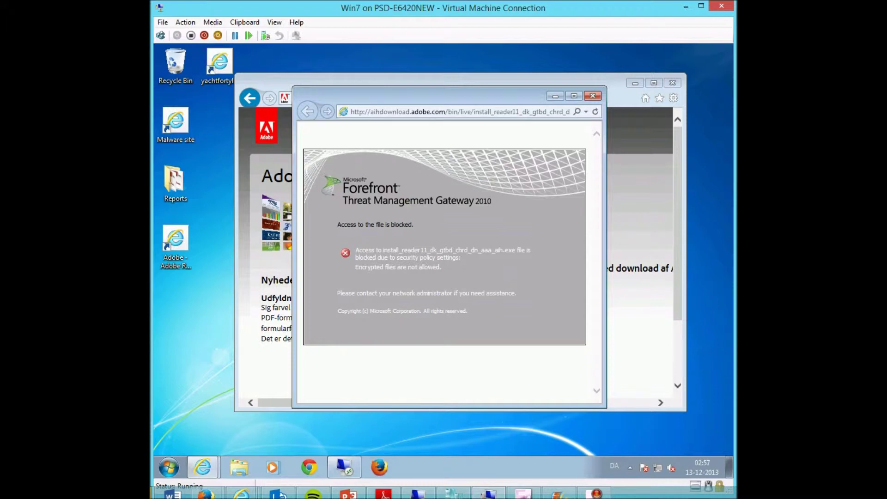
drag(505, 250, 526, 251)
click(526, 263)
mouse_move(354, 267)
mouse_down()
mouse_move(441, 267)
mouse_move(347, 255)
mouse_up()
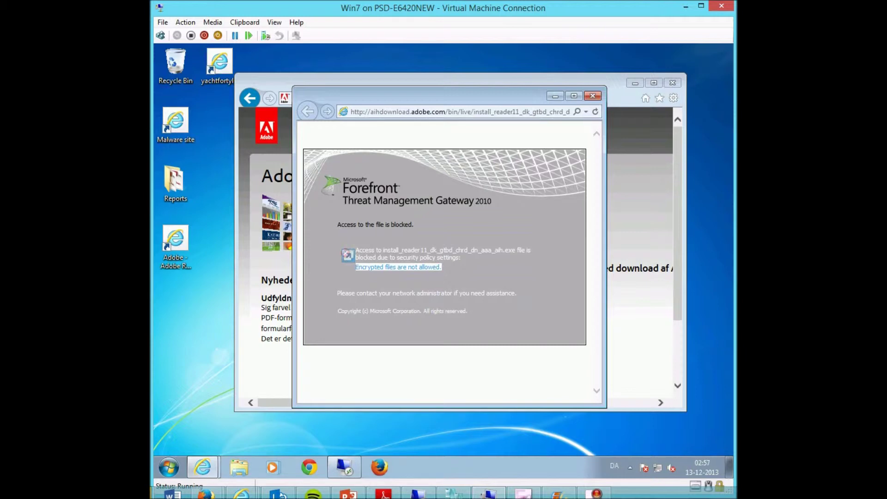
click(347, 255)
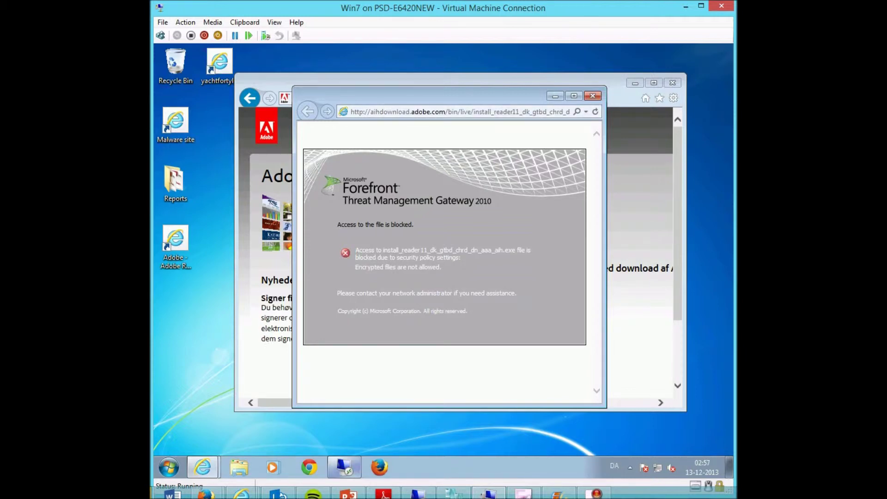
click(344, 466)
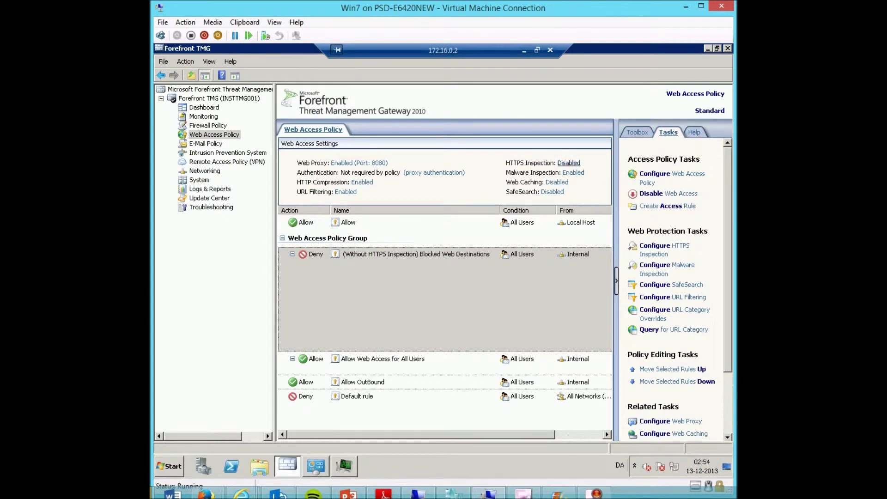
click(523, 50)
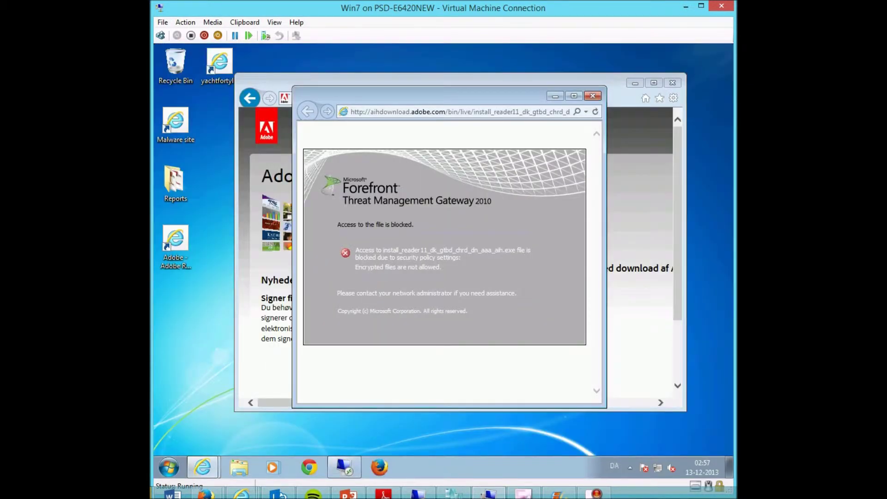
- Change the blocked installer's address from http to https and load it
click(489, 111)
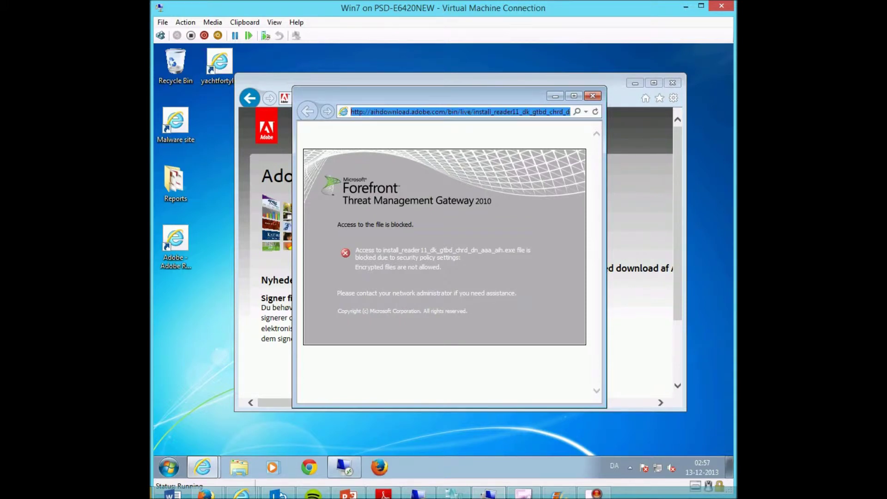
click(365, 111)
key(BackSpace)
key(BackSpace)
text(s)
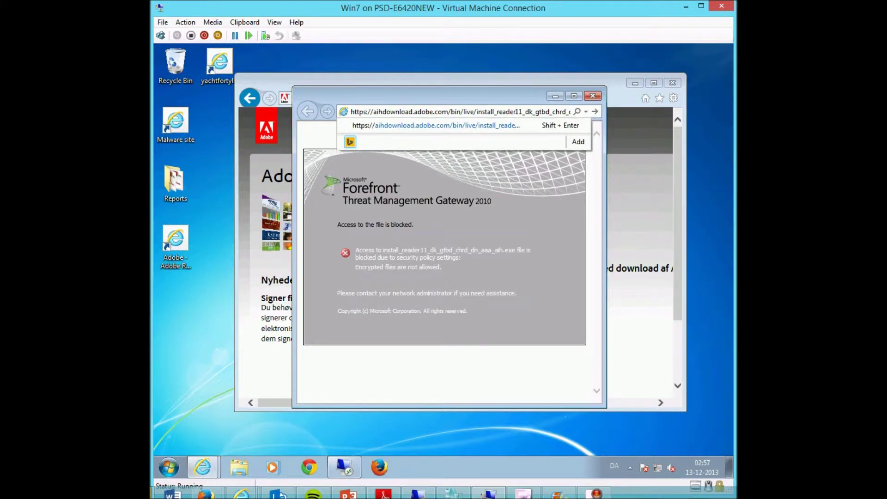
key(Return)
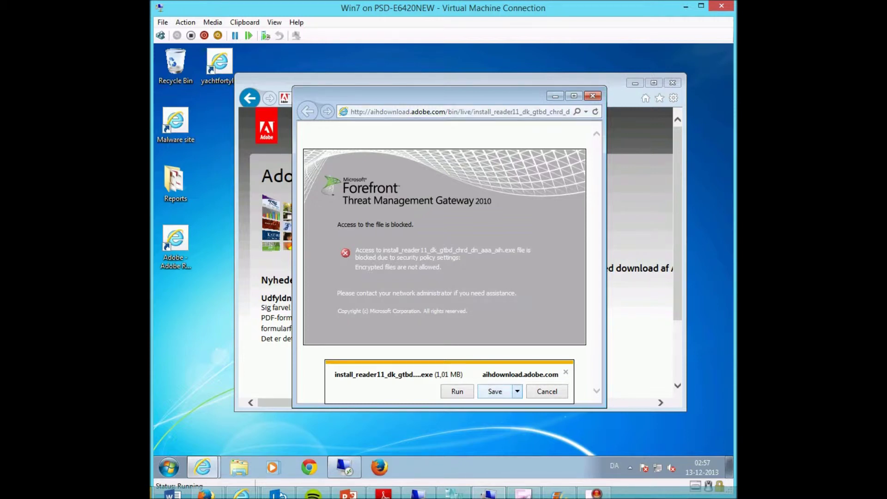
- Save the Adobe Reader installer to the desktop under its suggested file name
click(518, 391)
click(505, 419)
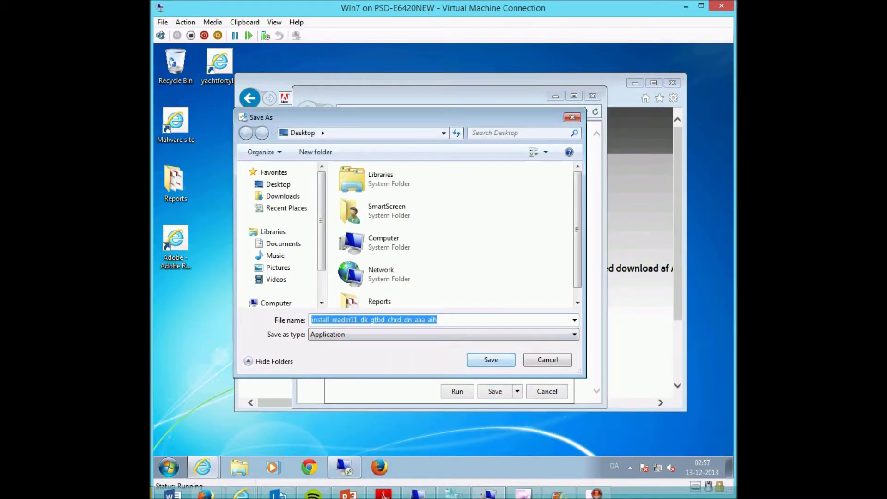
click(491, 359)
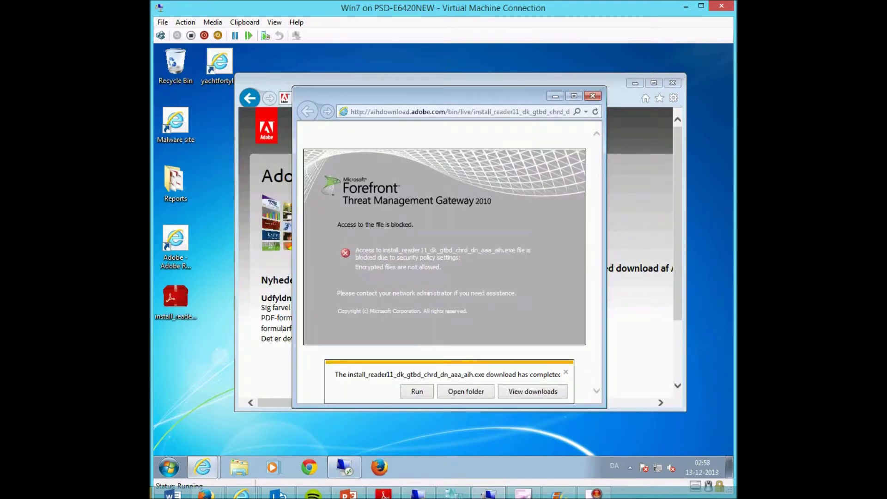
- Run the downloaded Adobe Reader installer with permission to make changes, and close it once it has started
double_click(175, 298)
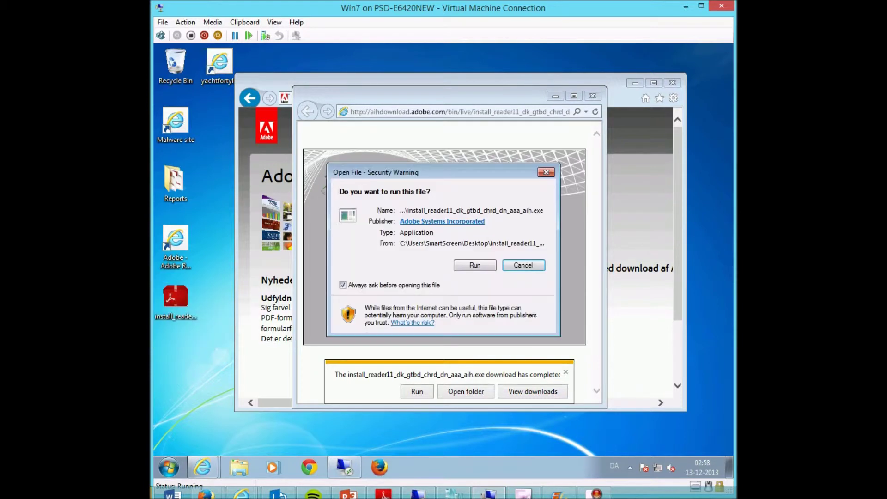
click(475, 265)
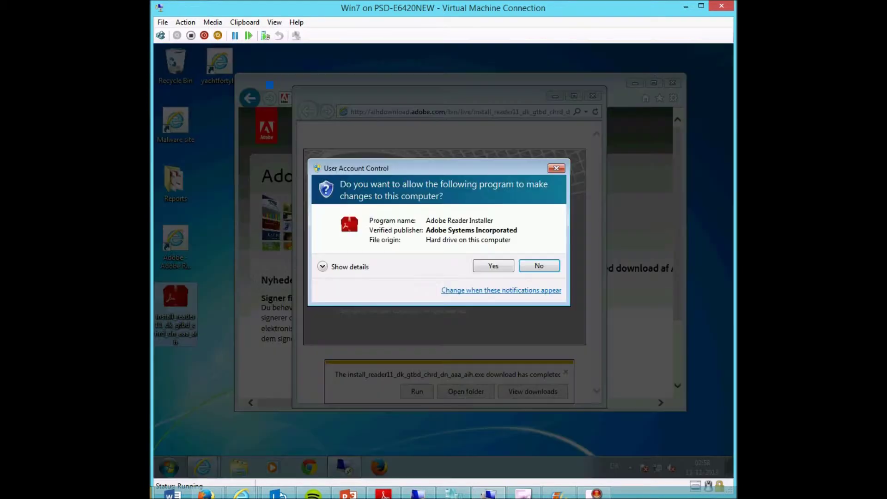
click(493, 265)
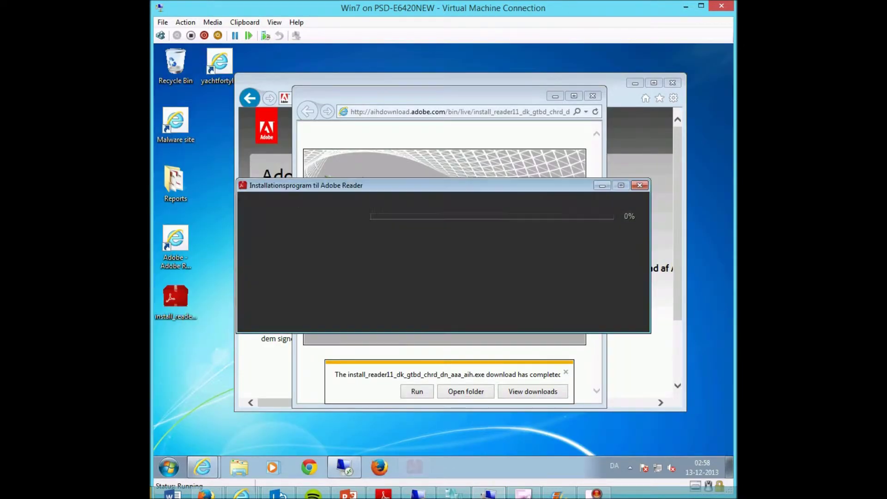
click(639, 185)
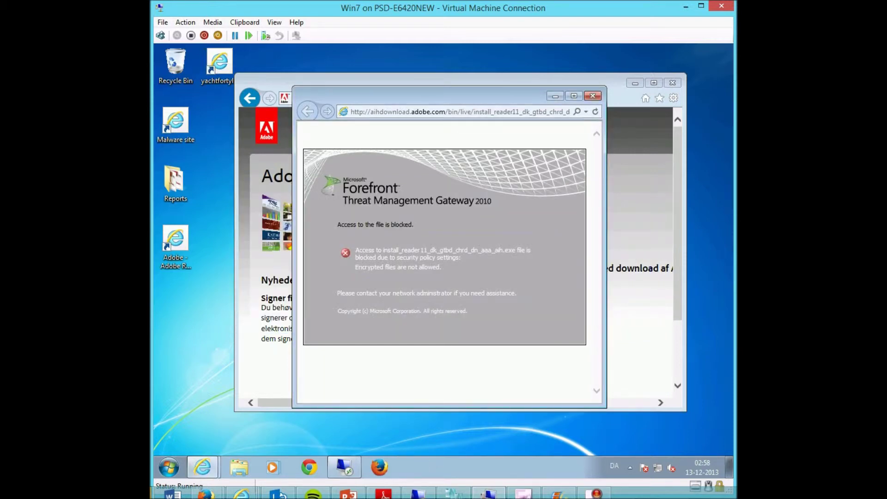
- In Forefront TMG's web access policy, enable HTTPS inspection with traffic inspection and site certificate validation, and apply the configuration changes
mouse_move(344, 467)
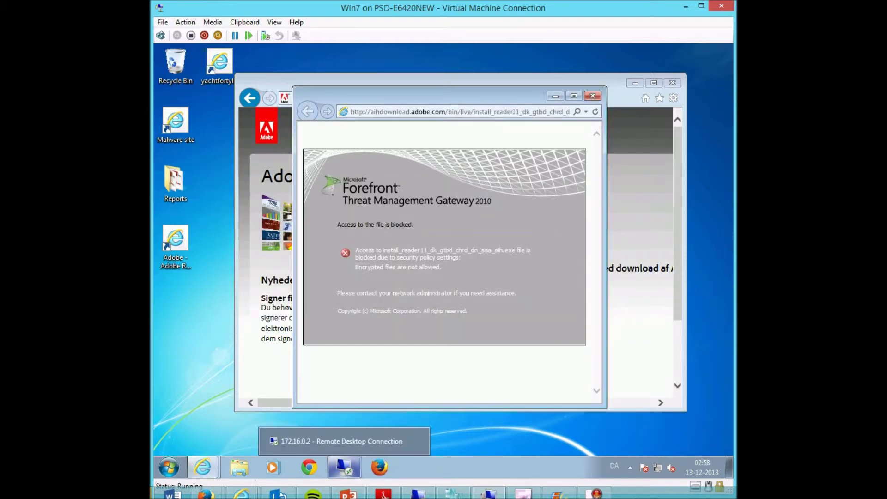
click(344, 441)
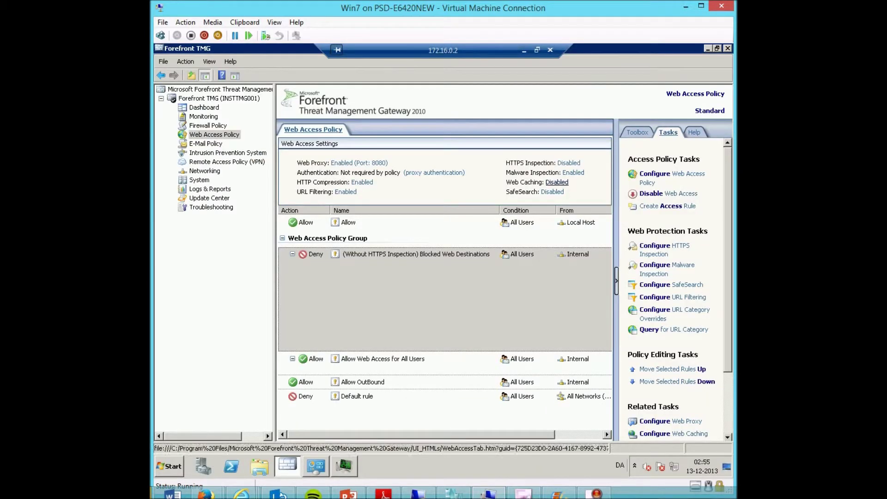
click(568, 163)
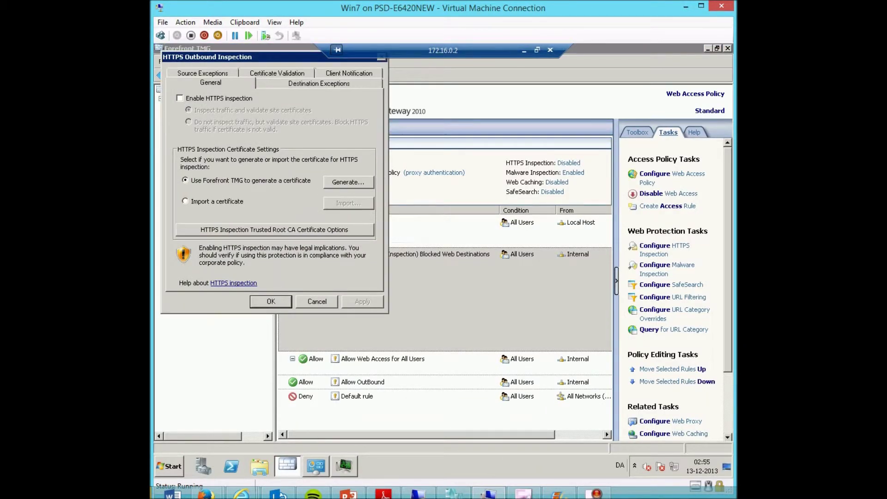
click(179, 98)
click(363, 301)
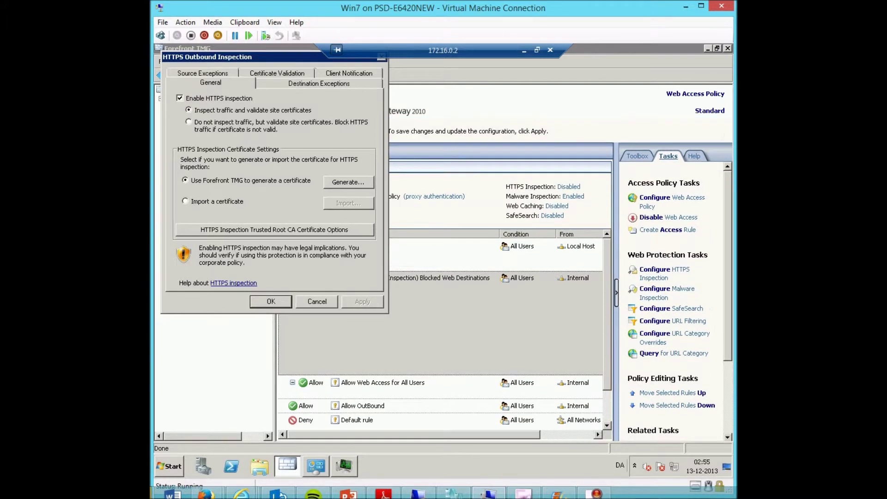
click(271, 302)
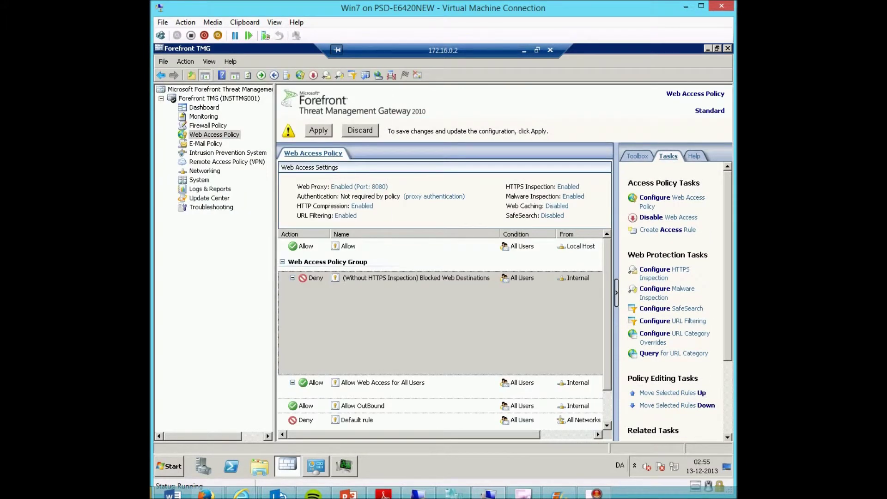
click(318, 130)
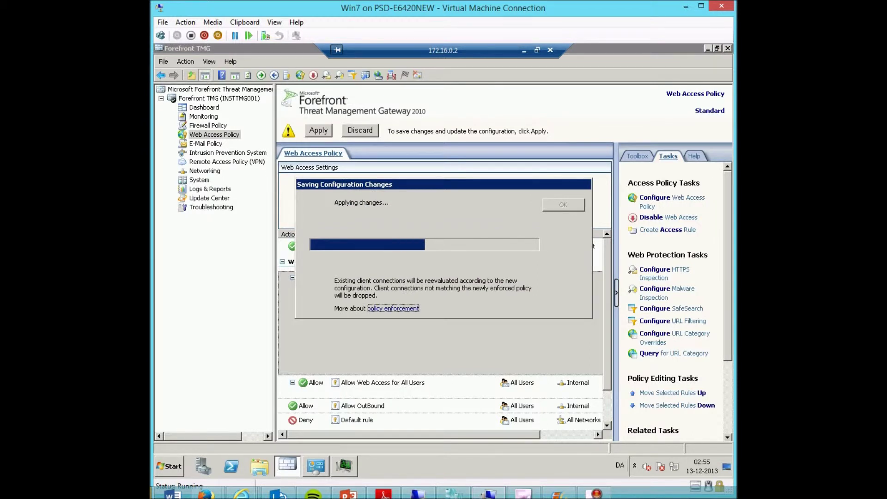
click(559, 205)
- Examine the server's configuration status in Forefront TMG monitoring and refresh it
click(203, 117)
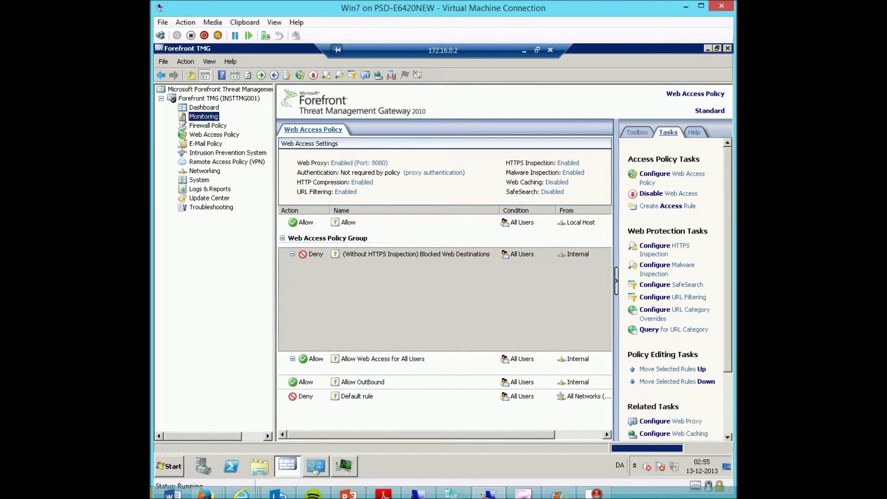
click(463, 129)
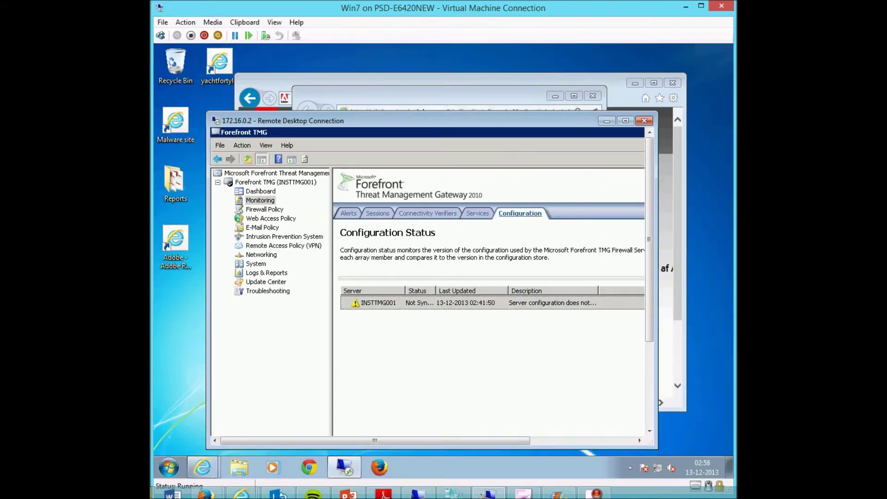
drag(375, 440, 432, 440)
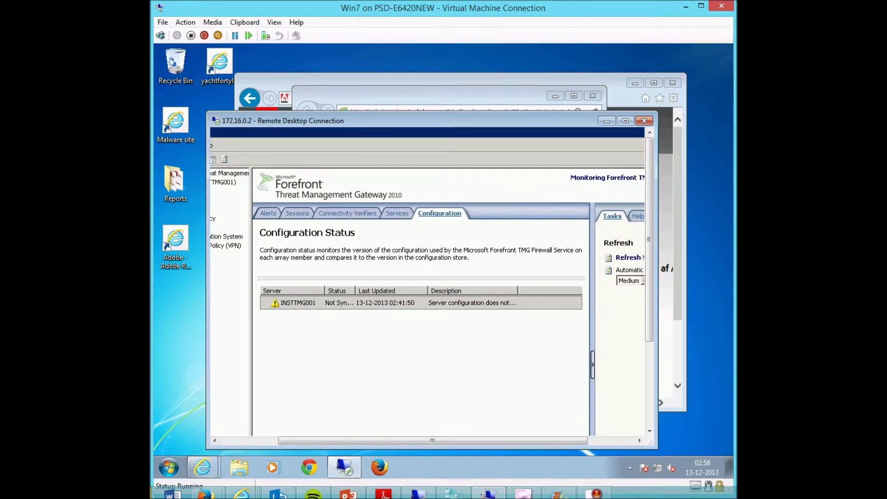
drag(471, 121, 453, 190)
drag(638, 211, 711, 213)
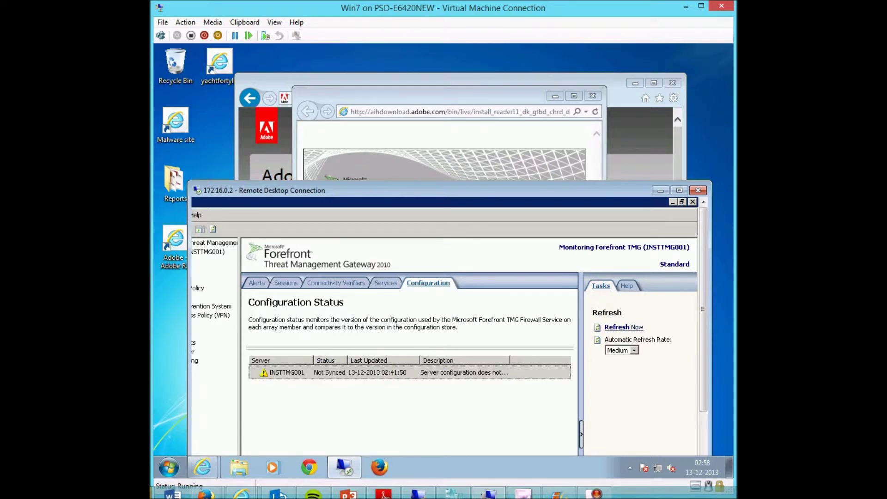
click(623, 327)
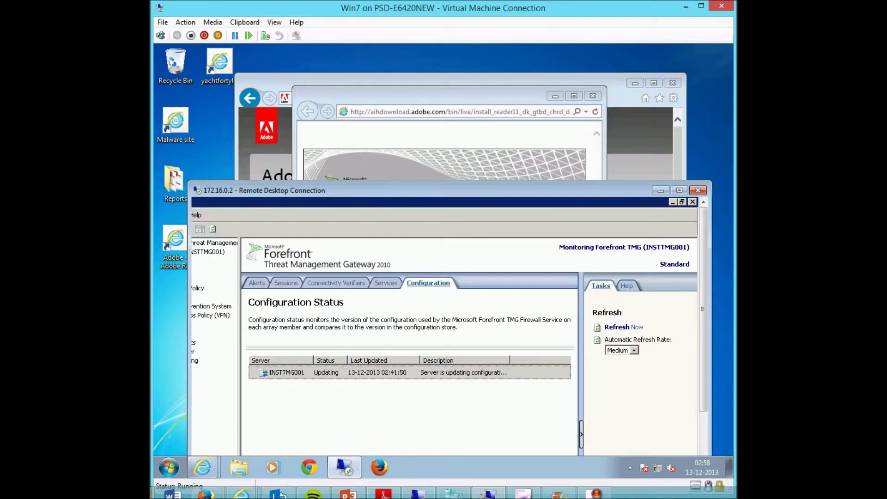
- Close both Adobe browser windows and move the remote desktop window clear of the desktop shortcuts
click(512, 96)
click(593, 96)
drag(577, 83, 577, 80)
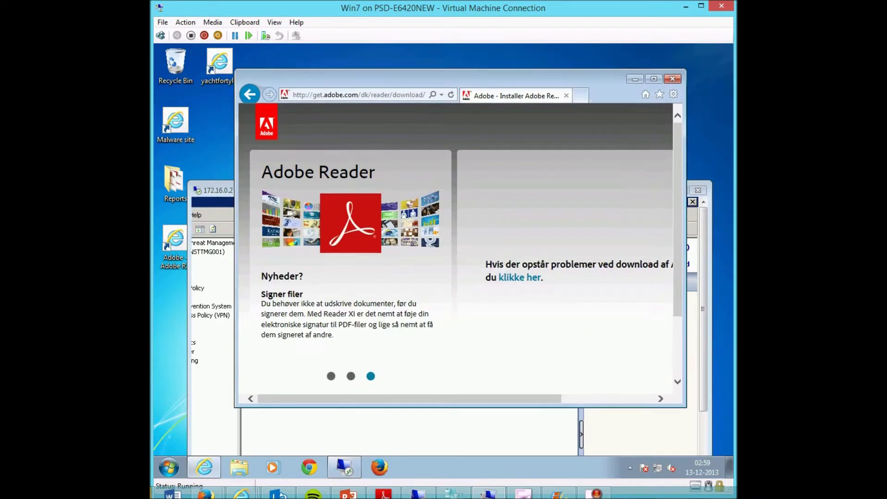
click(673, 78)
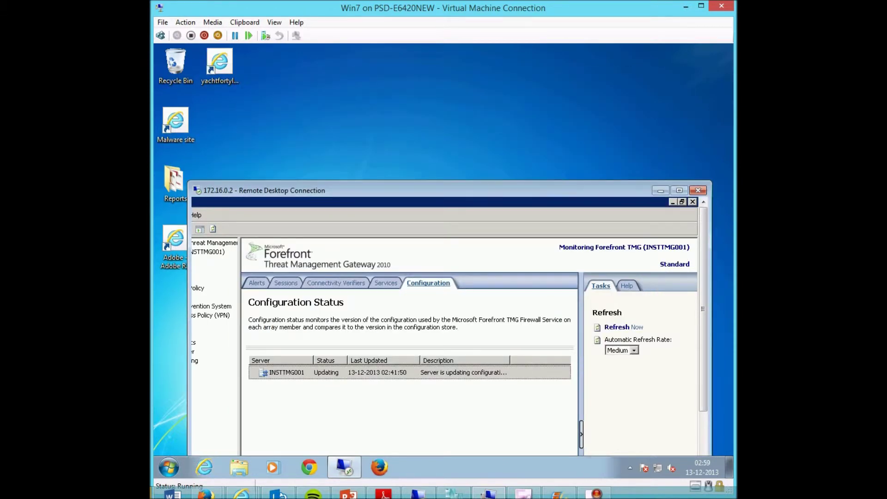
drag(555, 190, 651, 110)
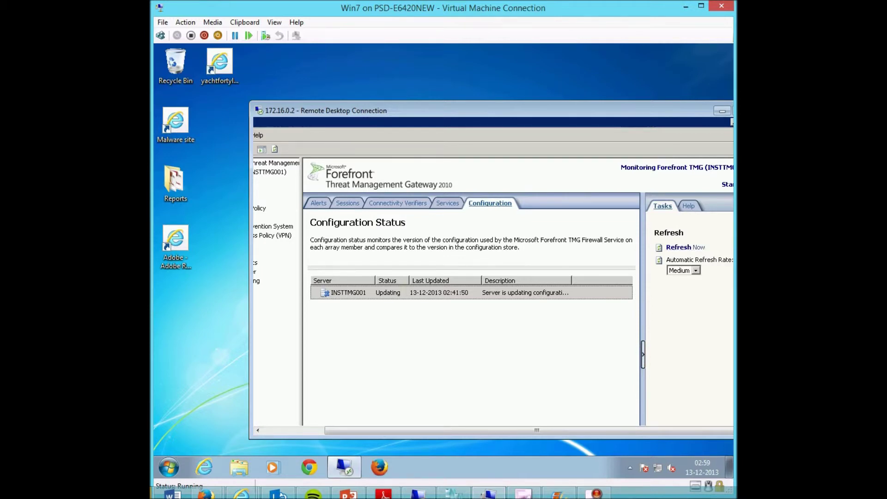
click(204, 467)
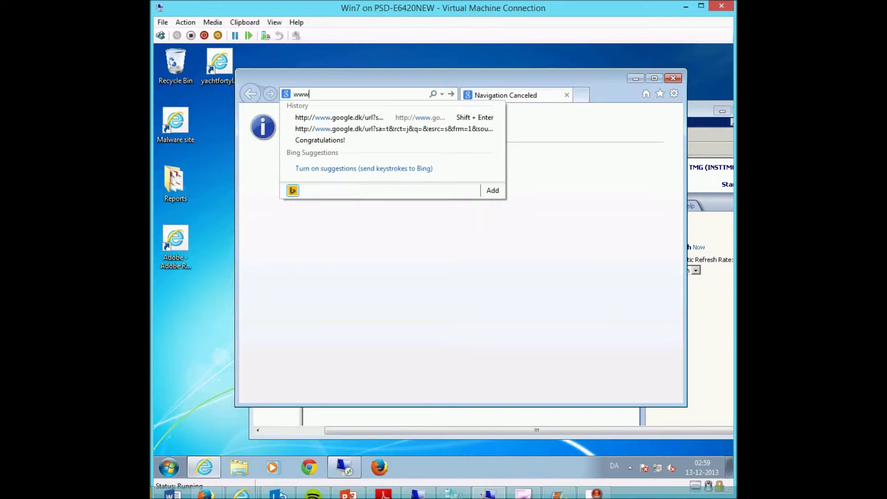
text(.adobe.com/)
key(Return)
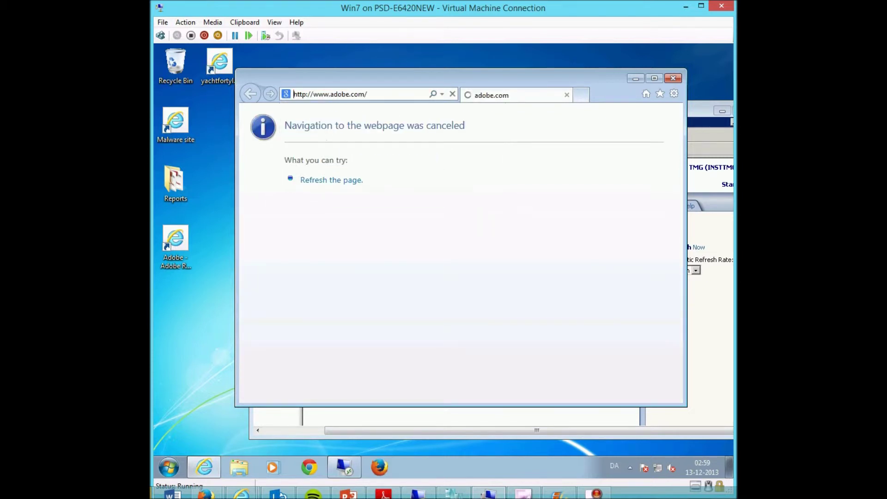
- Move the Adobe browser window aside, bring up the Forefront TMG configuration status and minimize the remote desktop window
drag(434, 78, 377, 57)
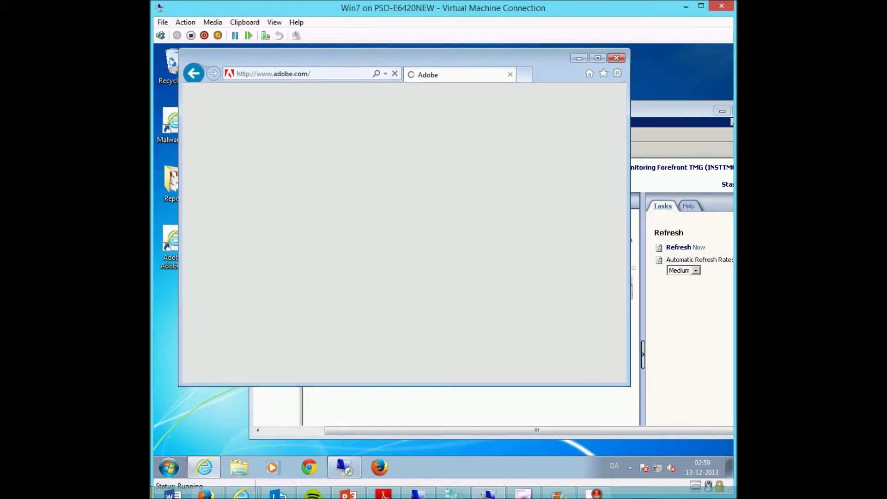
click(686, 248)
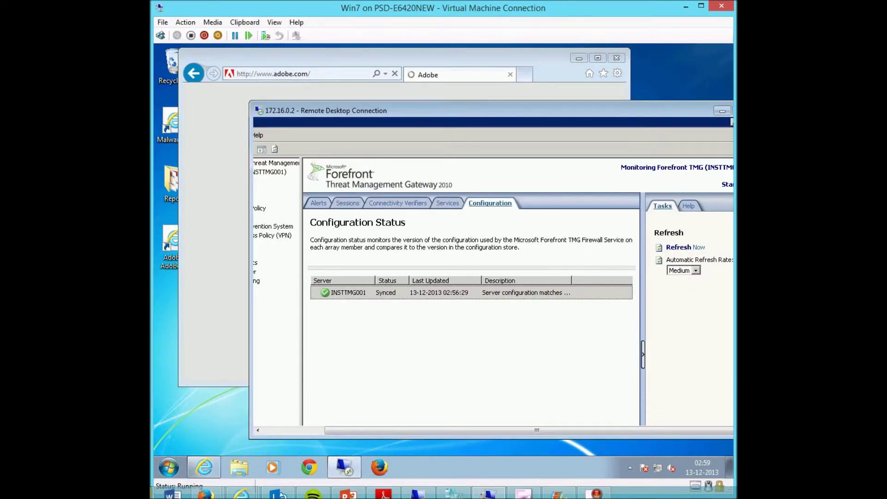
drag(600, 111, 524, 158)
click(646, 158)
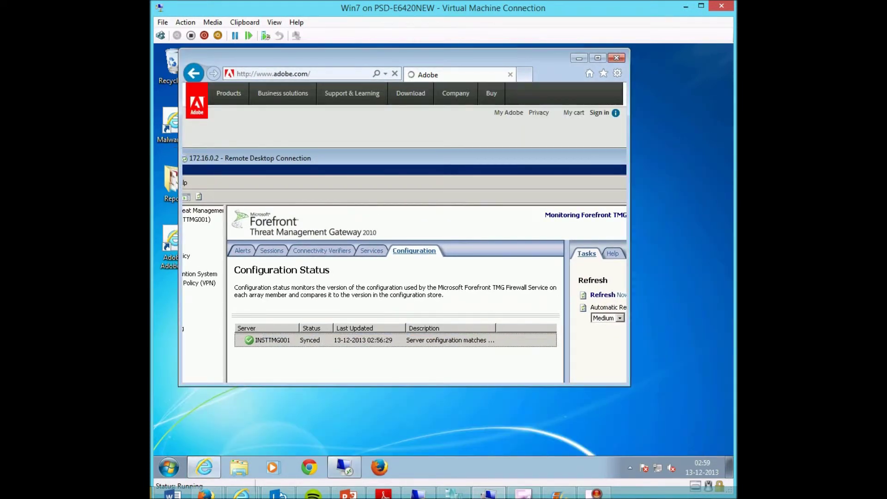
- Maximize the Adobe browser window and open the Adobe Reader download page from the homepage's Downloads section
click(597, 57)
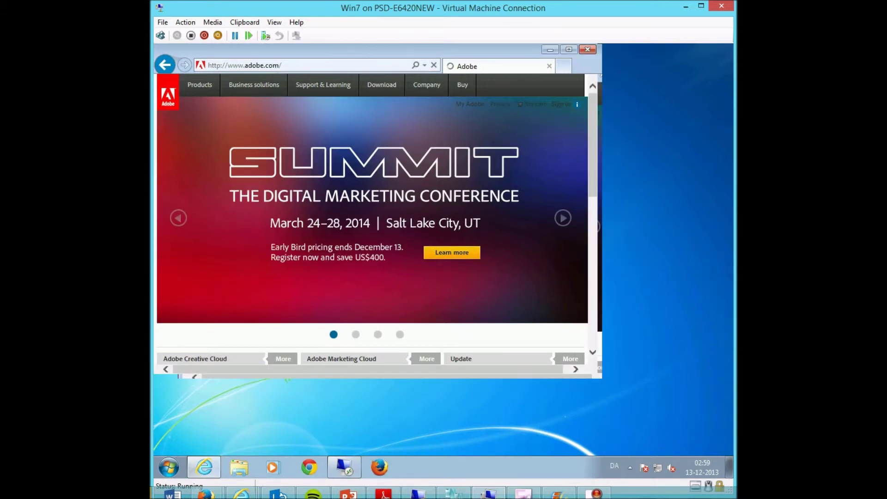
key(super+Up)
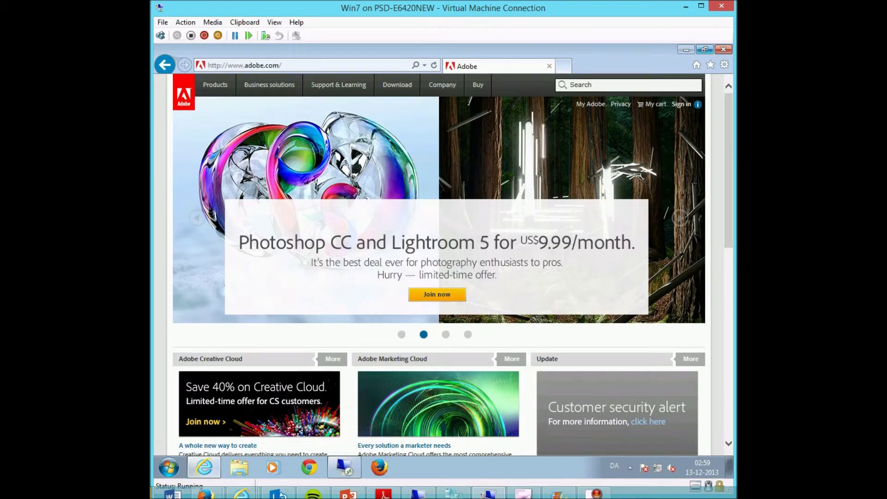
scroll(617, 259, down, 6)
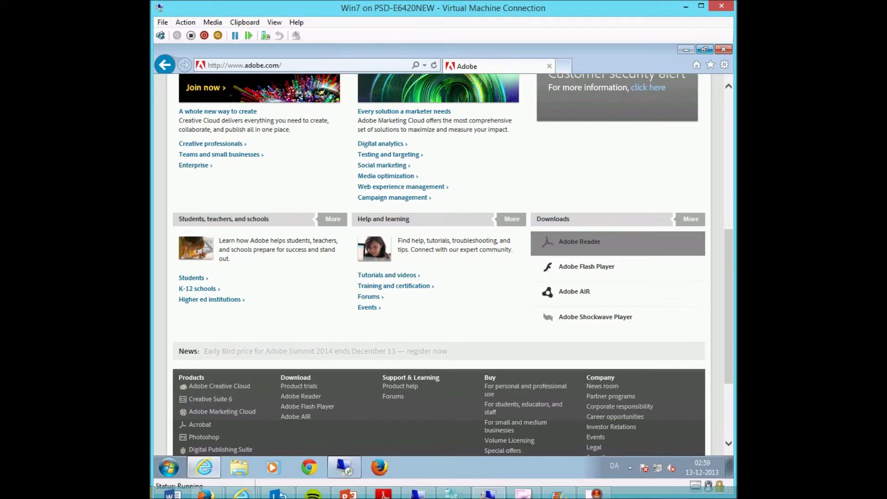
click(579, 241)
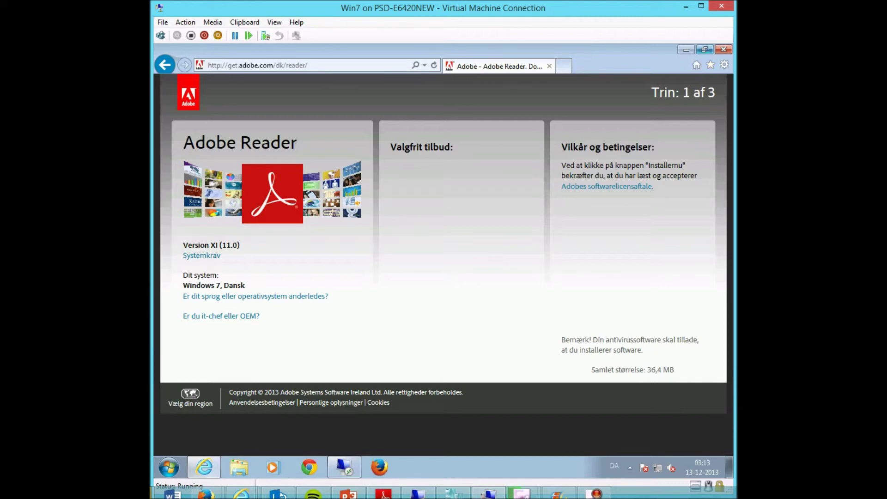
- Restore the browser window to a smaller size and open hidemyass.com in it
click(704, 49)
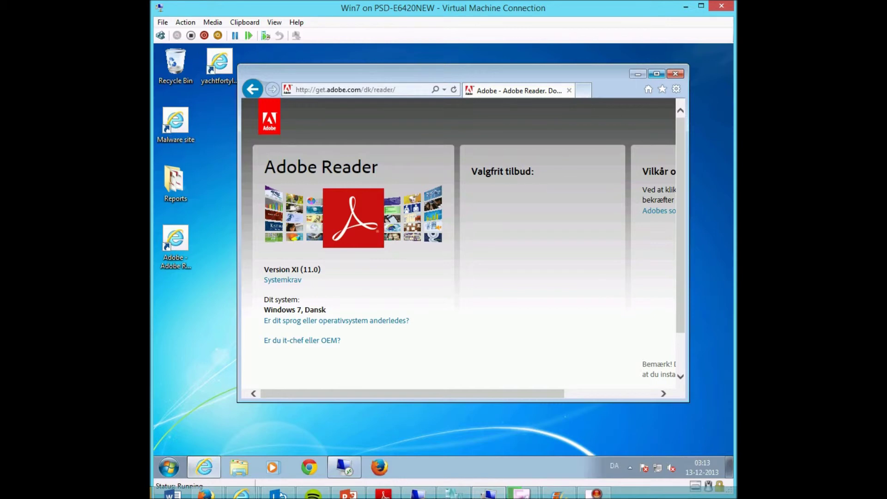
click(411, 90)
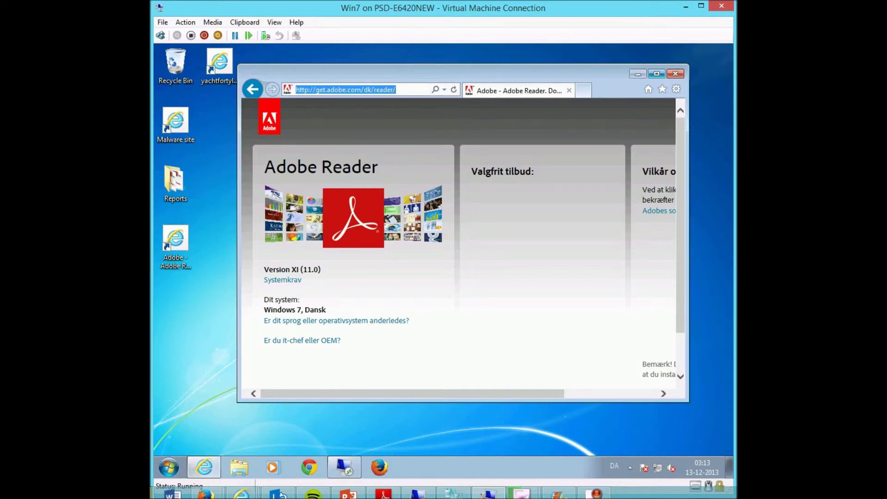
text(hidemy)
key(Return)
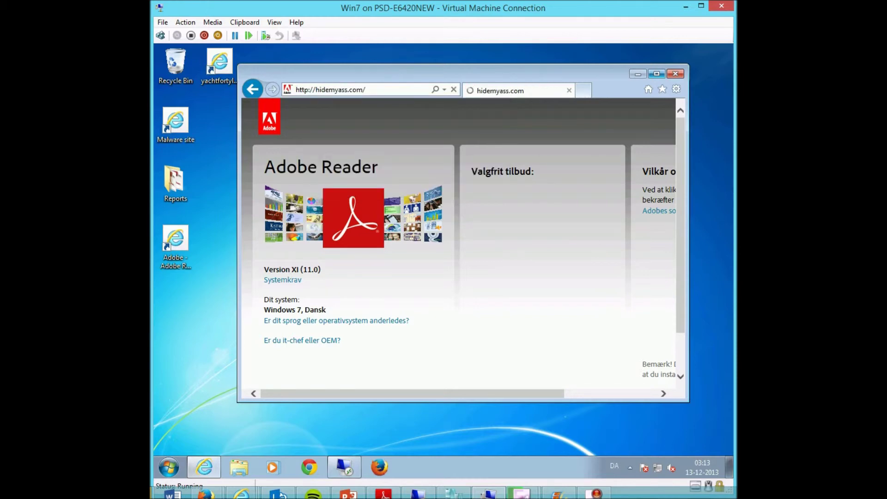
drag(434, 73, 440, 73)
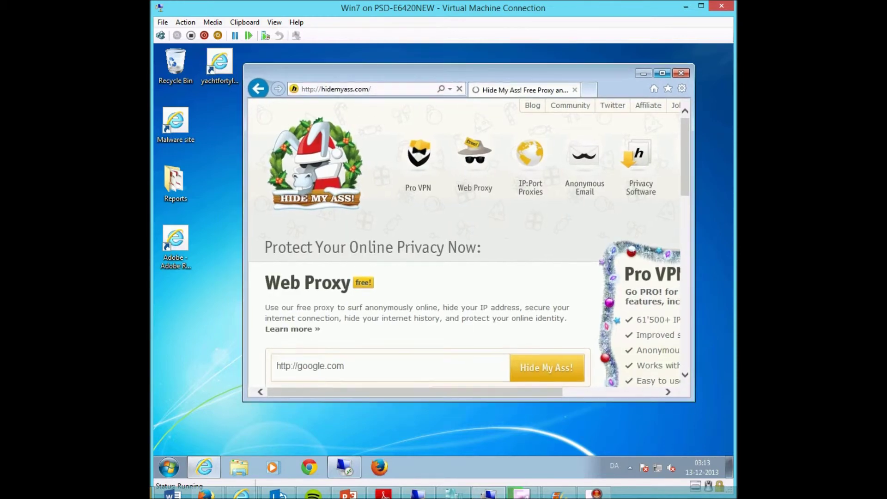
- Turn on SSL security for the free Web Proxy and paste the aihdownload.adobe.com Reader installer URL as its target address
scroll(464, 243, down, 2)
click(329, 307)
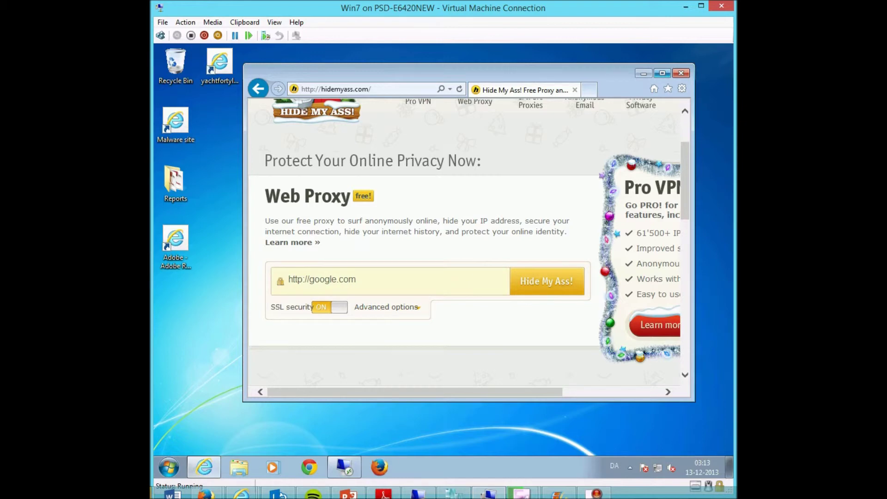
click(356, 279)
drag(357, 279, 281, 280)
key(ctrl+v)
key(ctrl+a)
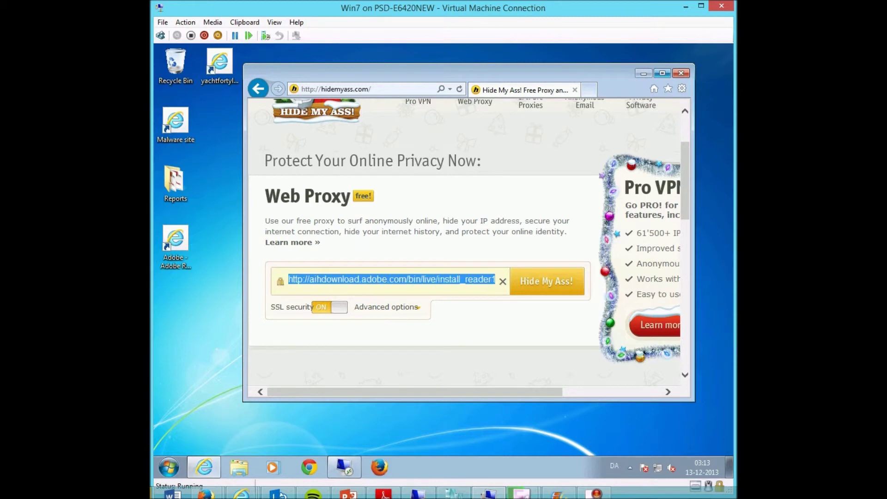
- Highlight the http prefix of the installer URL and submit the address through the web proxy
click(317, 279)
drag(289, 279, 303, 279)
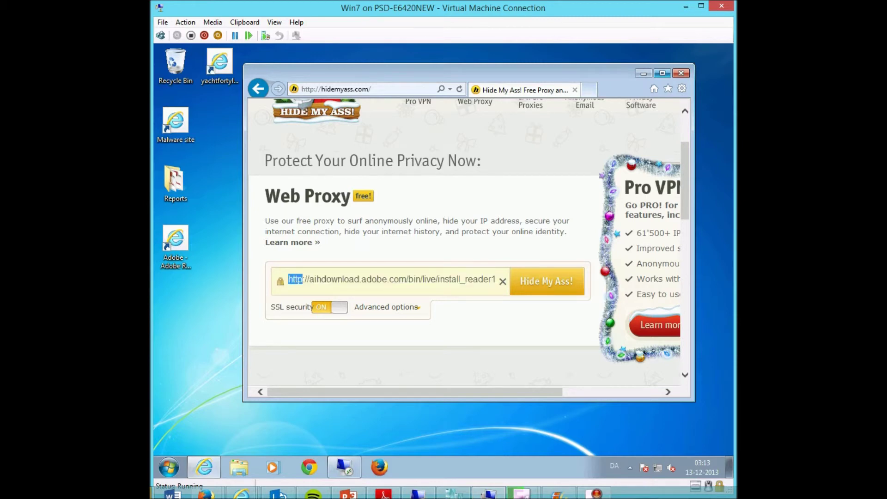
click(314, 279)
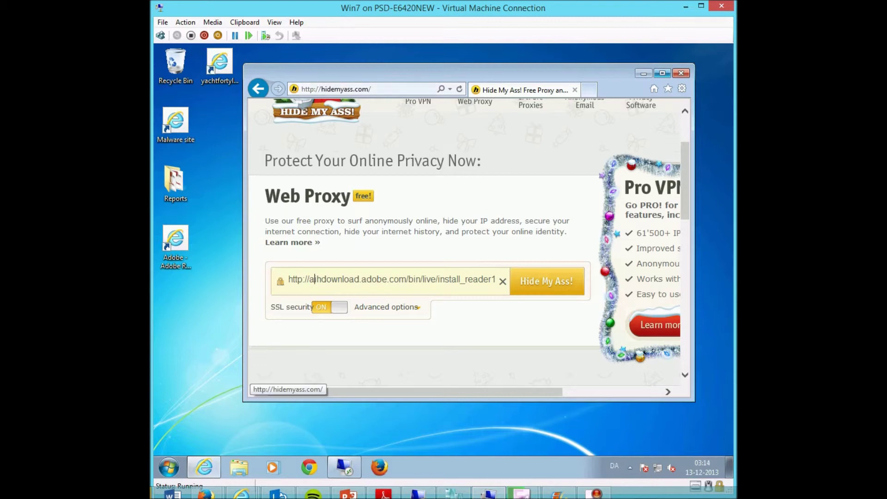
key(Return)
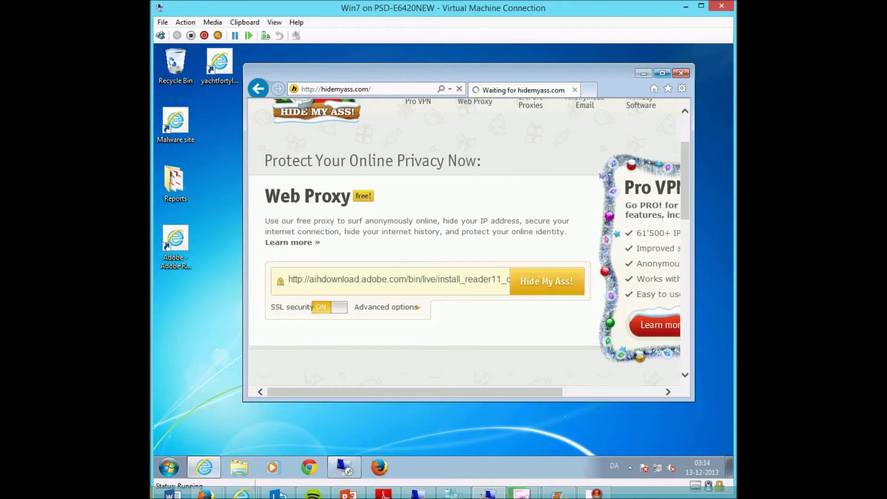
scroll(464, 242, up, 1)
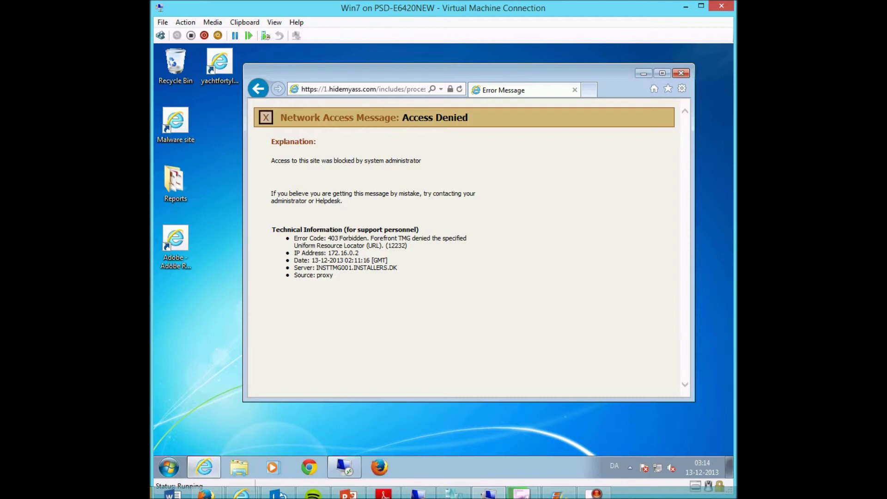
- Examine the explanation on the Access Denied page and the requested proxy URL, and reposition the browser window
drag(298, 161, 422, 162)
click(422, 164)
click(363, 89)
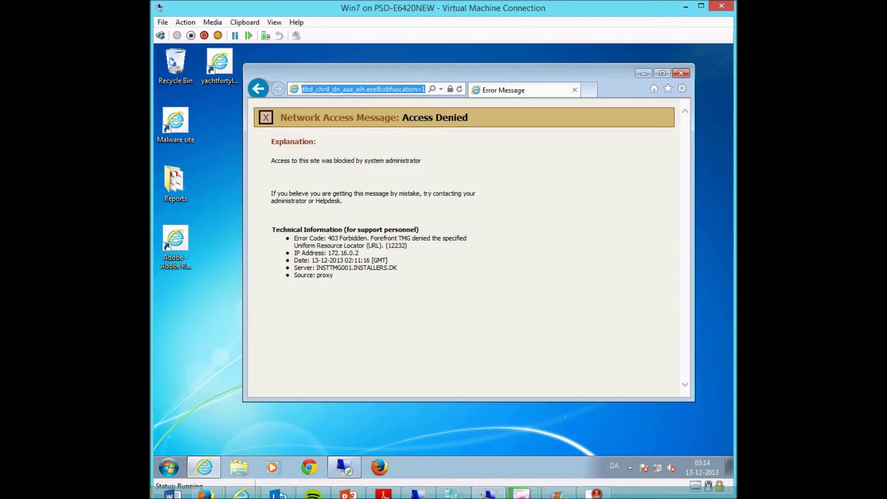
click(345, 89)
drag(419, 89, 277, 89)
click(441, 89)
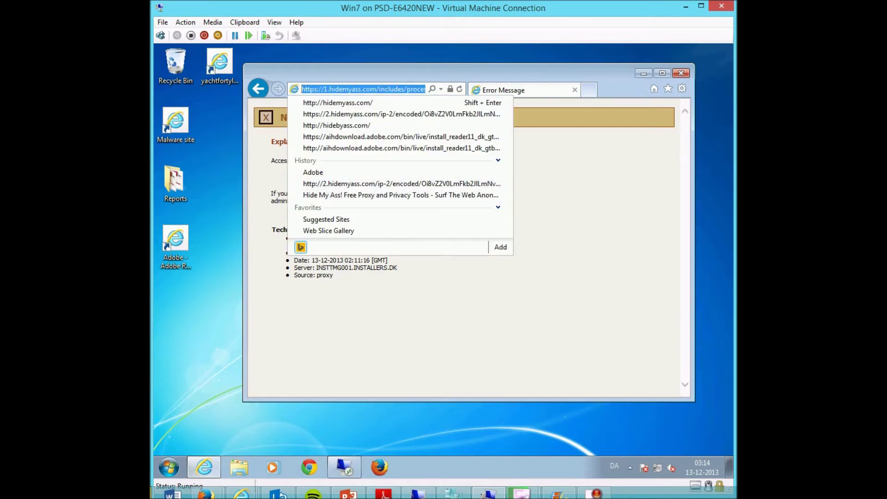
click(467, 295)
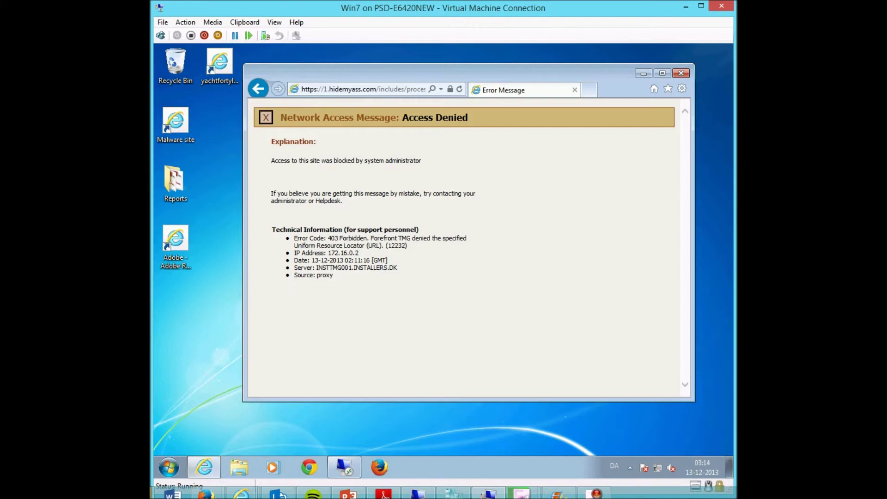
drag(439, 72, 461, 107)
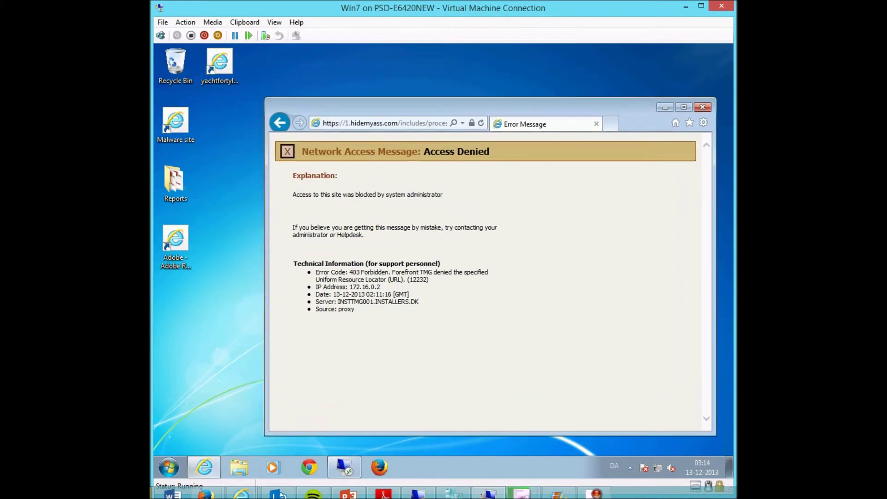
- Switch to Forefront TMG in the remote desktop, disable HTTPS inspection in the web access policy and apply the configuration changes
click(344, 467)
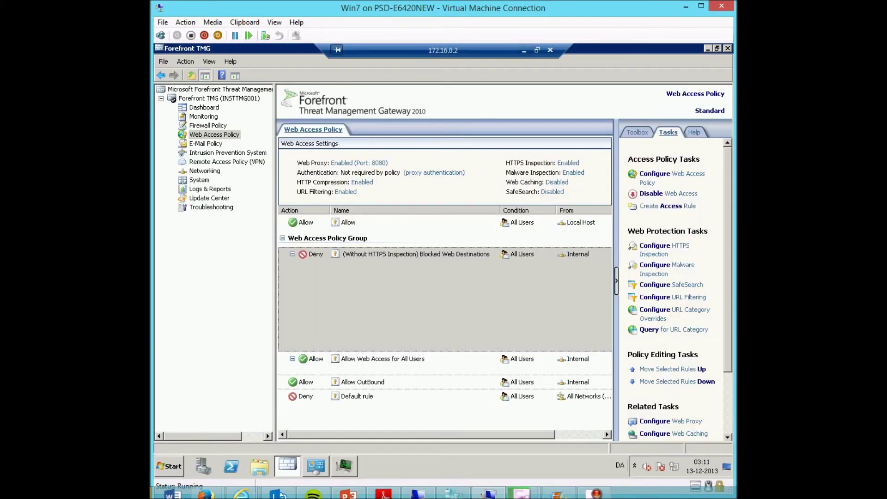
click(568, 163)
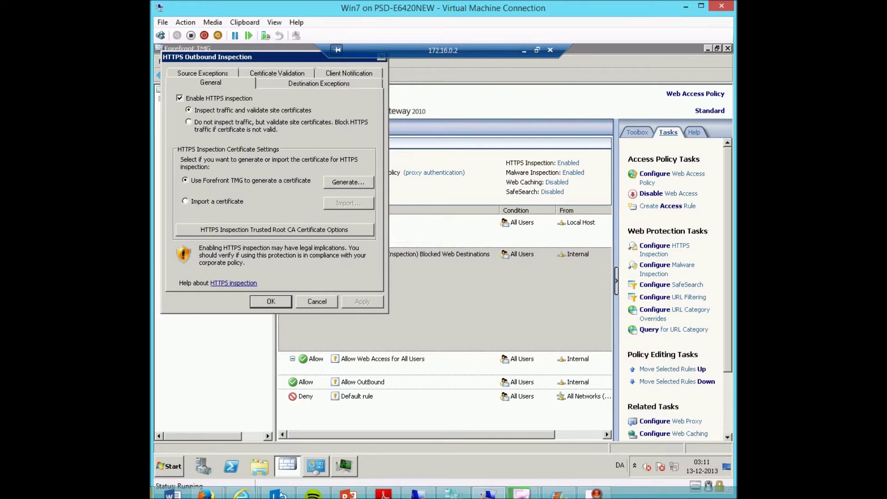
click(180, 98)
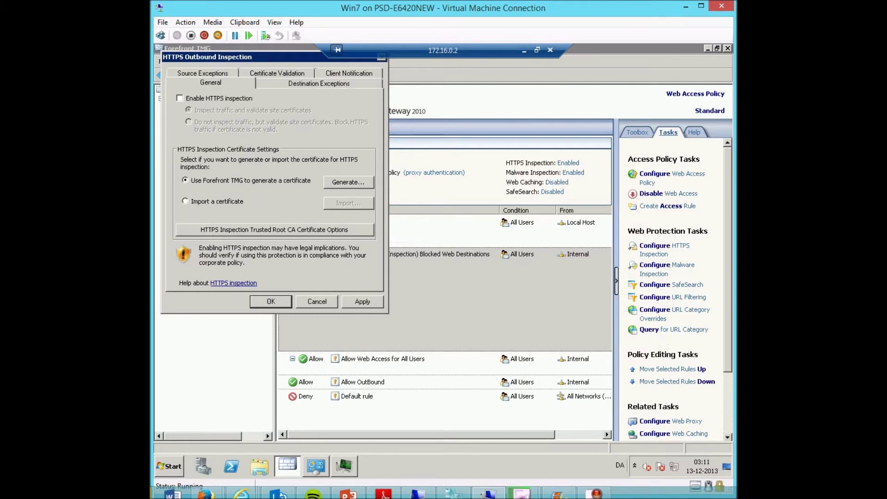
click(270, 302)
click(318, 130)
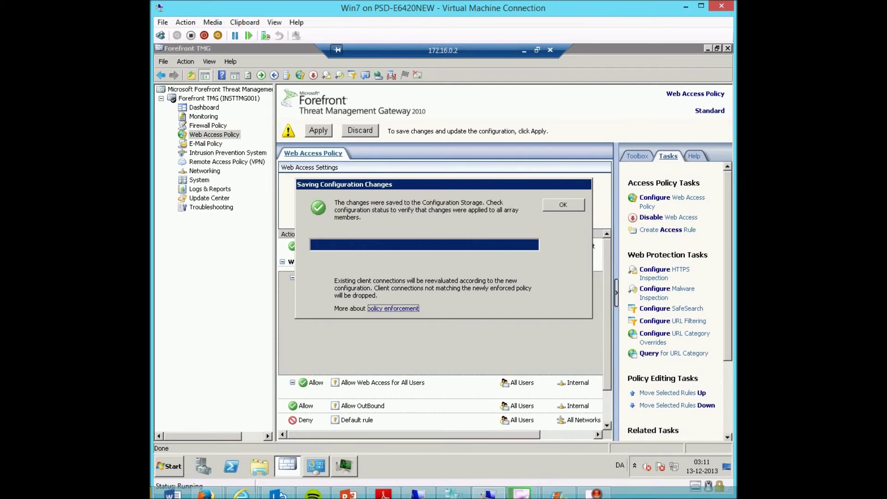
click(560, 205)
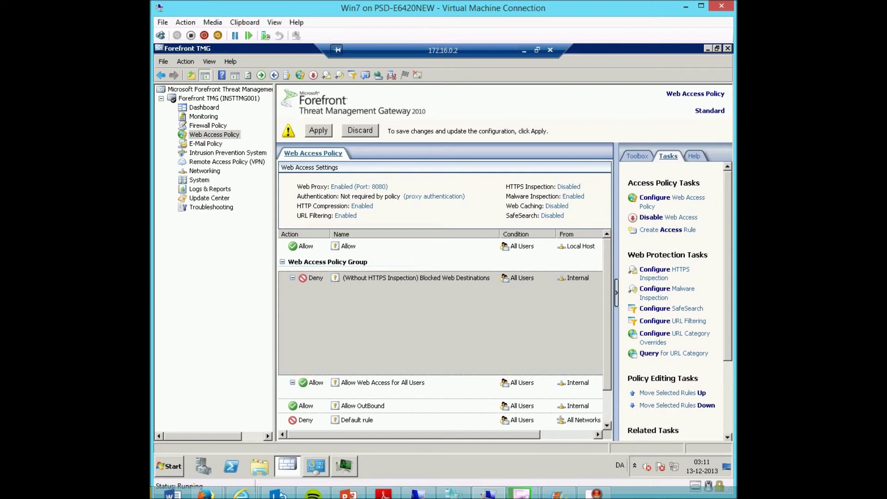
- Refresh and check the server's configuration status in Forefront TMG monitoring, with the remote desktop reduced to a window, and minimize it
click(203, 117)
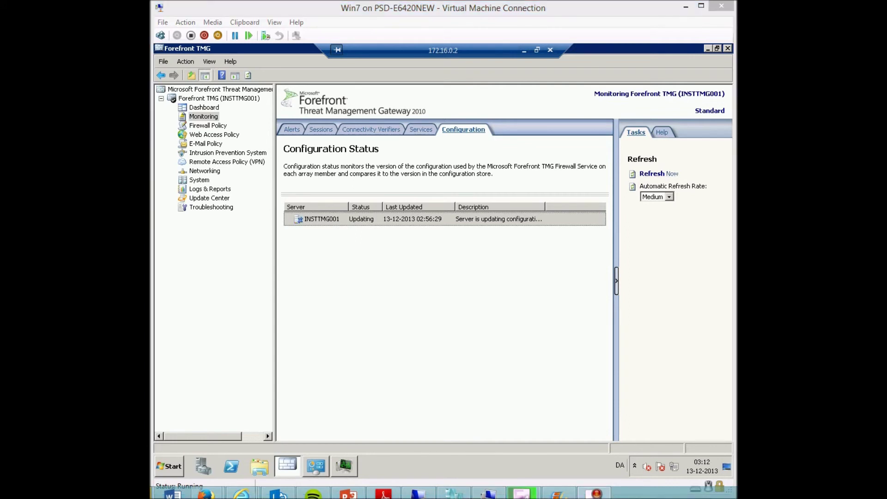
click(658, 174)
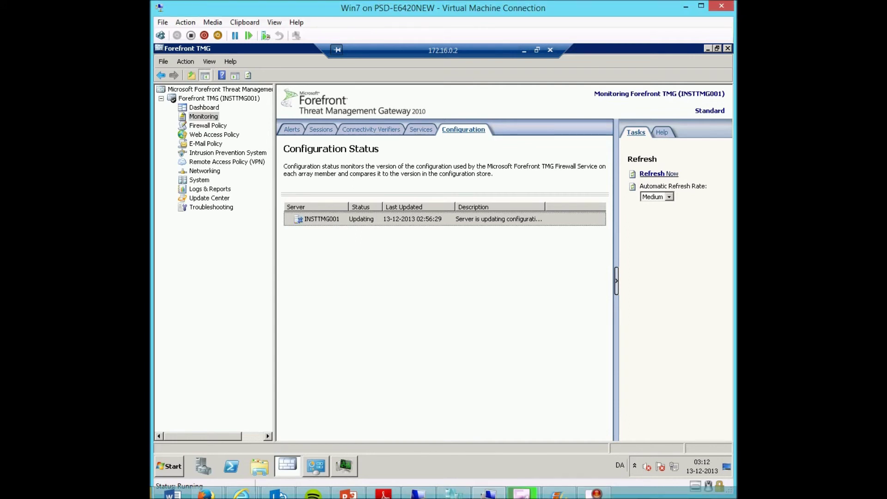
click(536, 49)
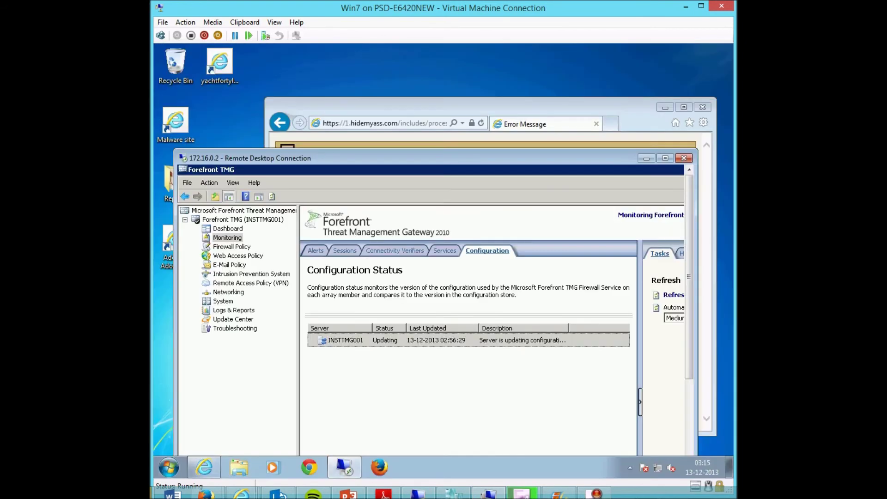
drag(517, 158, 419, 142)
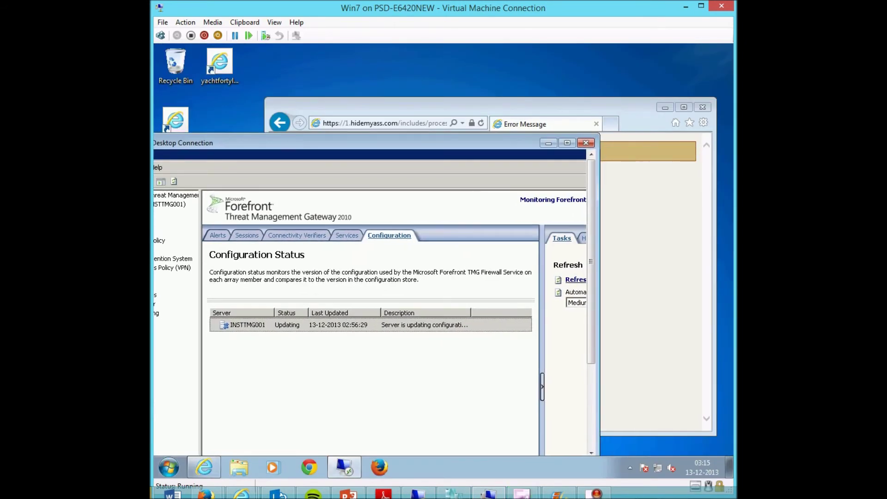
drag(364, 142, 393, 166)
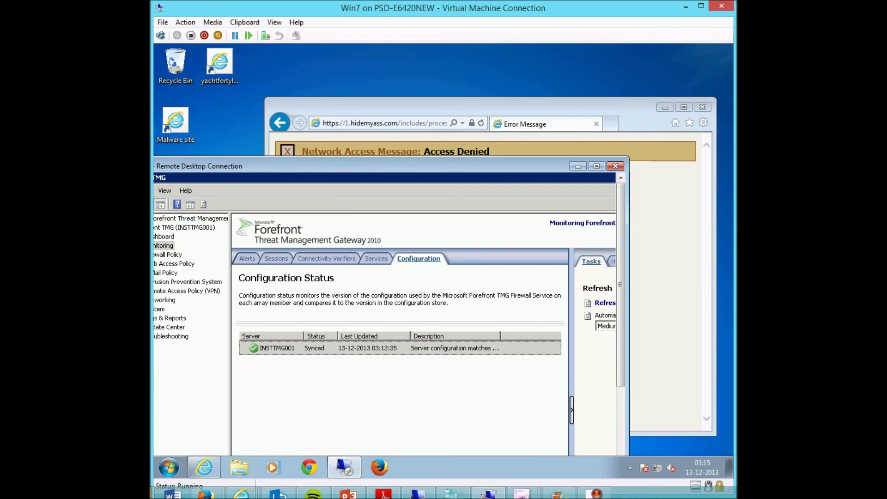
click(578, 165)
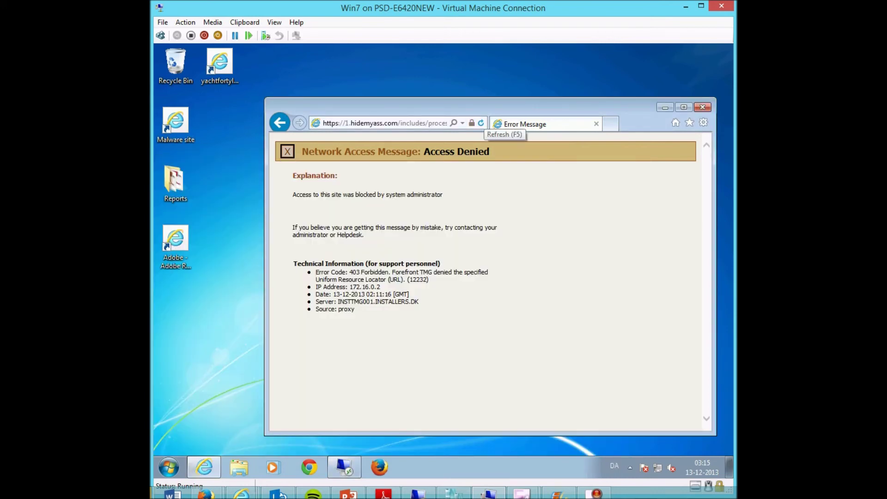
- Reload the hidemyass.com proxy URL, save the Adobe Reader installer and view it in the browser's downloads list
click(322, 123)
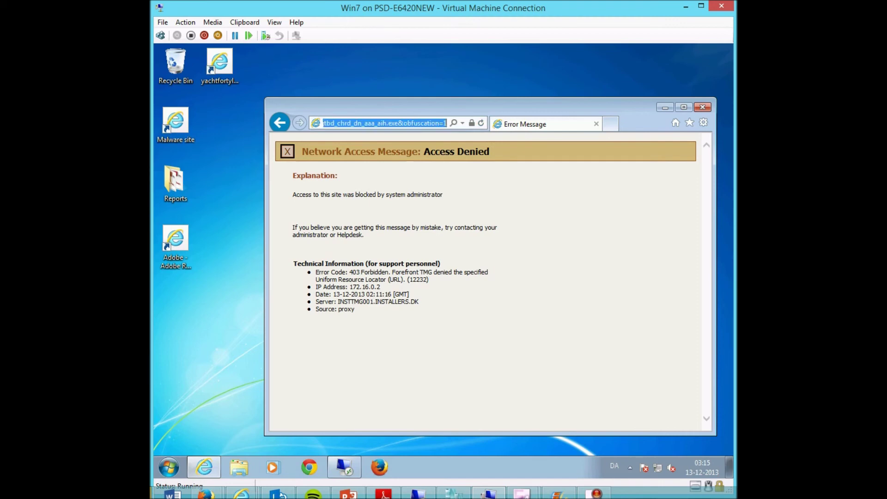
key(Return)
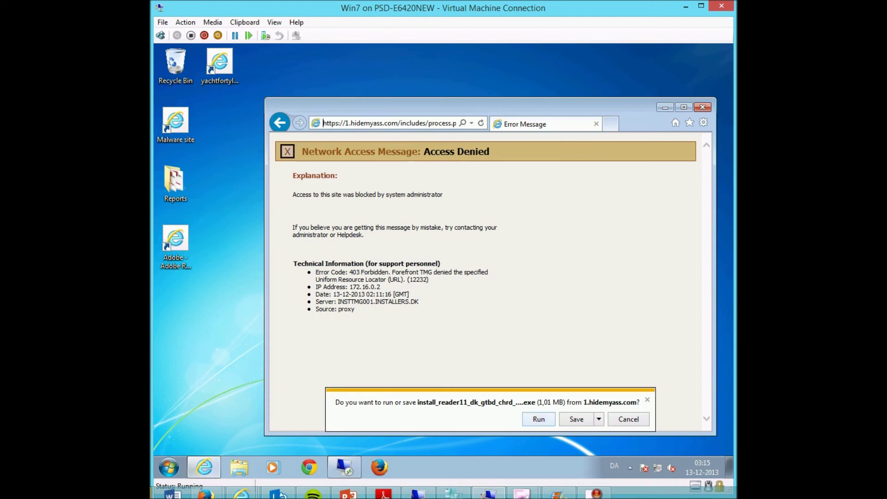
click(575, 419)
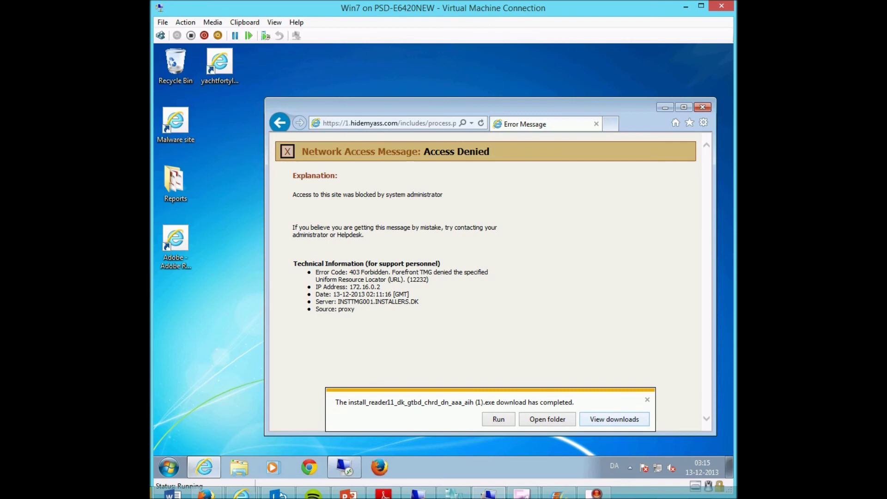
click(614, 419)
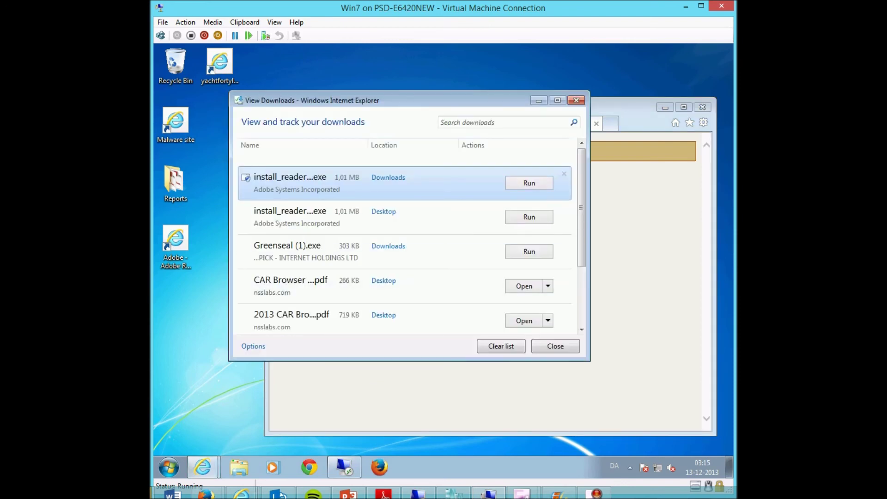
click(529, 216)
click(493, 266)
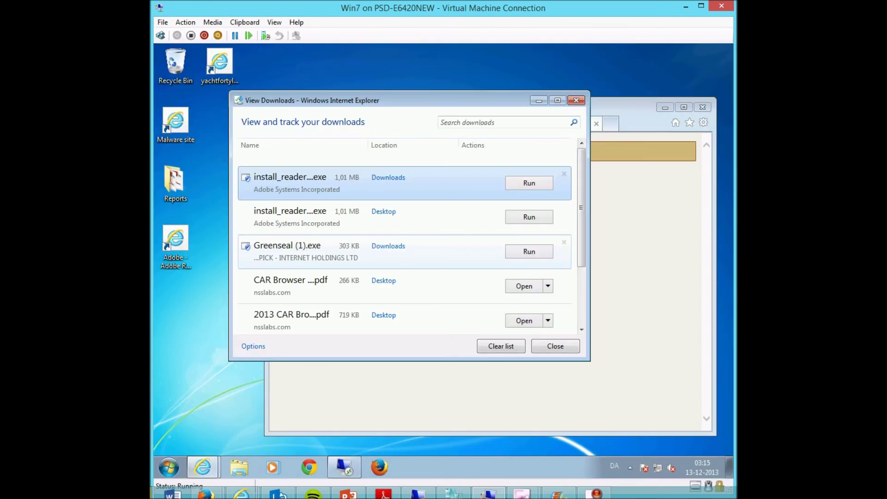